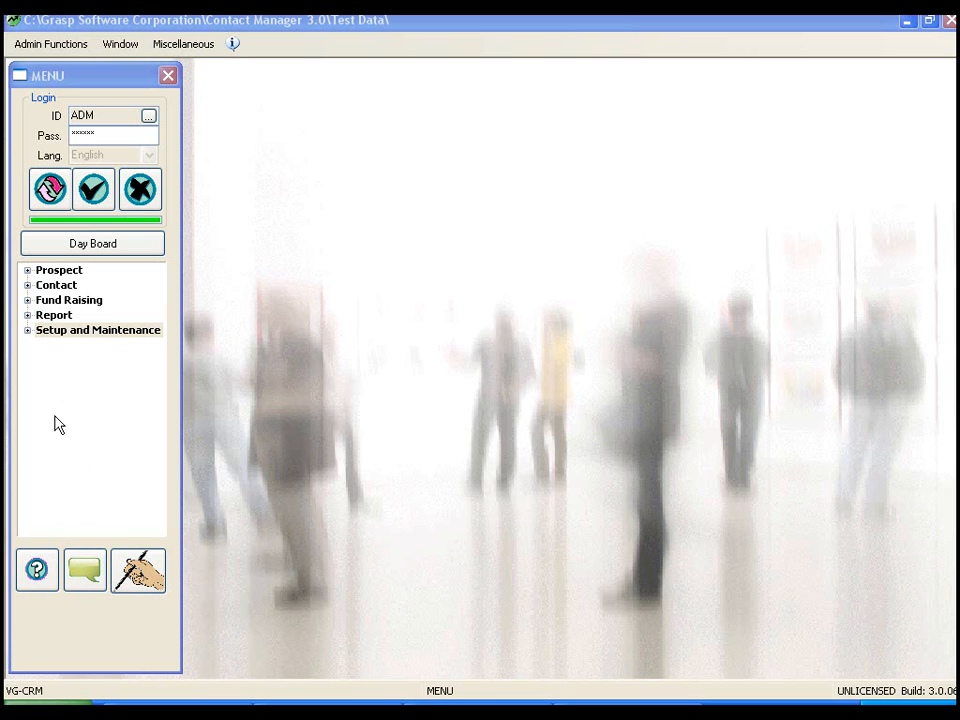
# - Expand the Fund Raising menu category to reveal Create Pledge Record and Receive a Donation
pyautogui.click(52, 299)
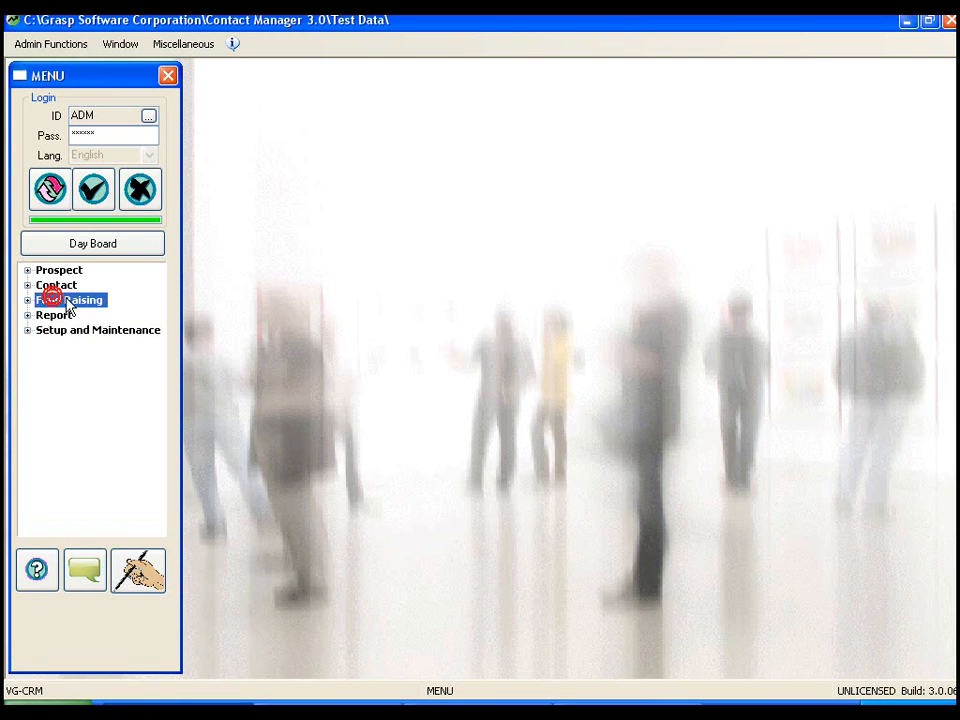
pyautogui.click(27, 301)
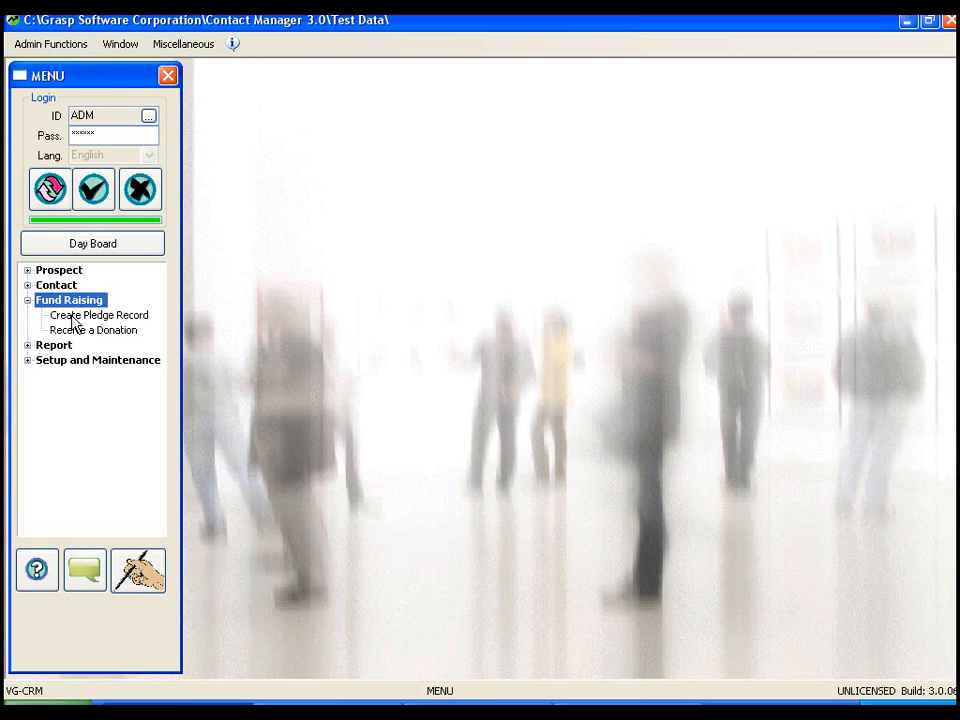
# - Create a pledge record with pledge date 7/6/2011, expected end date 7/6/2012 and amount 10000
pyautogui.click(73, 316)
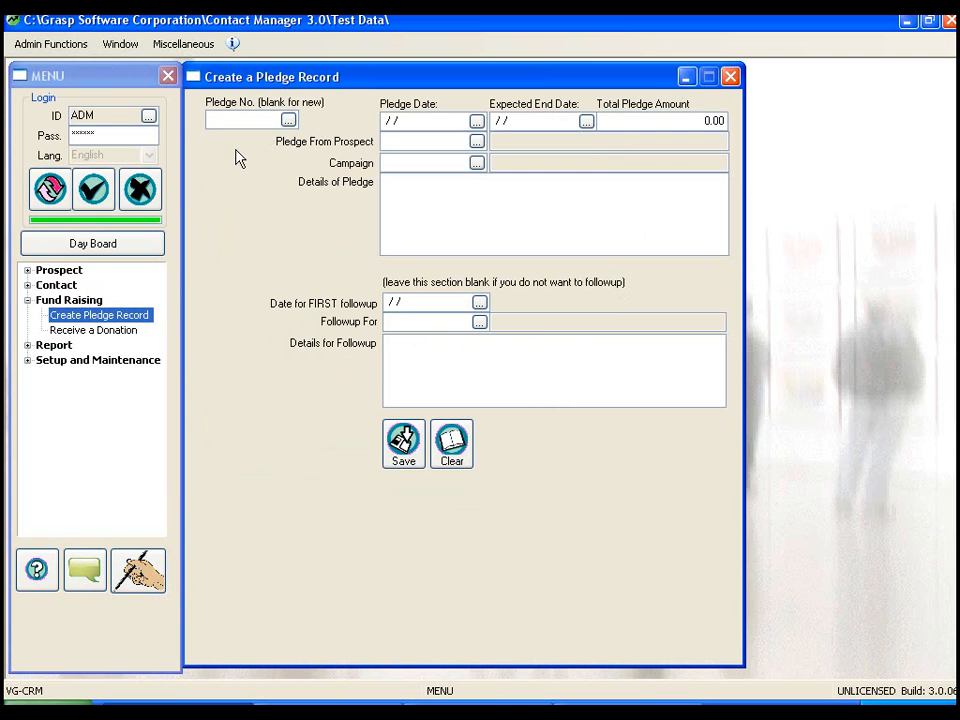
pyautogui.click(476, 121)
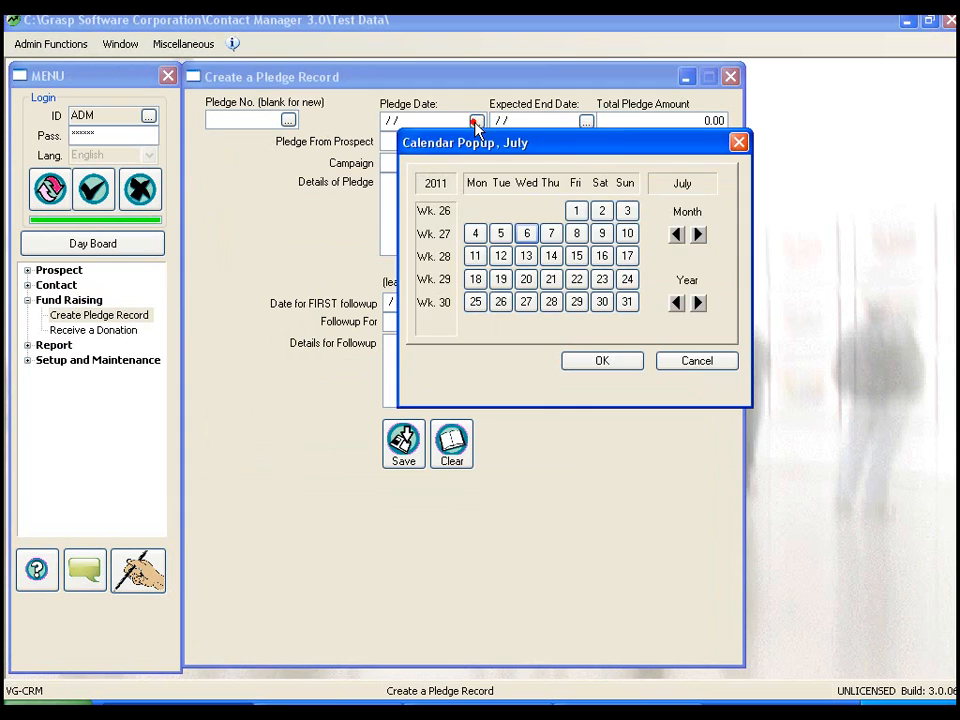
pyautogui.doubleClick(527, 235)
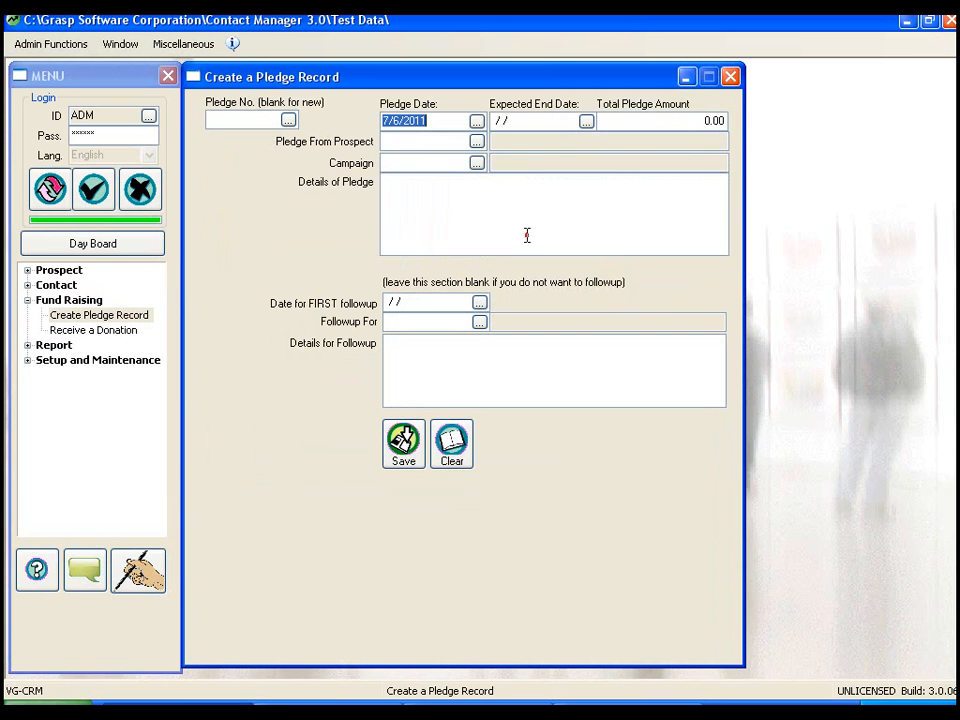
pyautogui.click(586, 121)
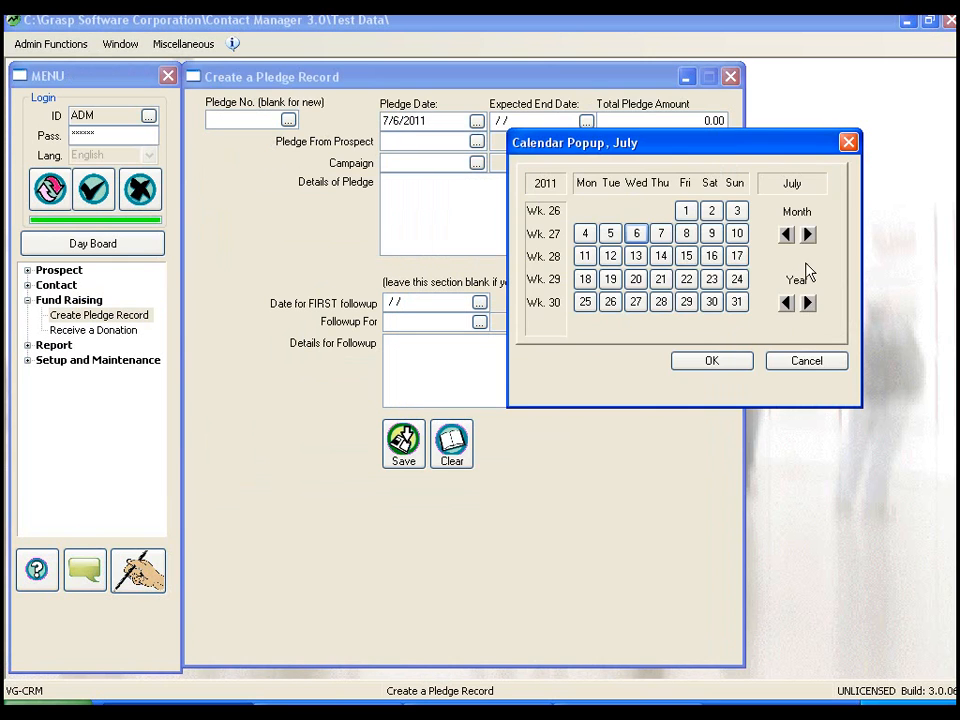
pyautogui.click(808, 303)
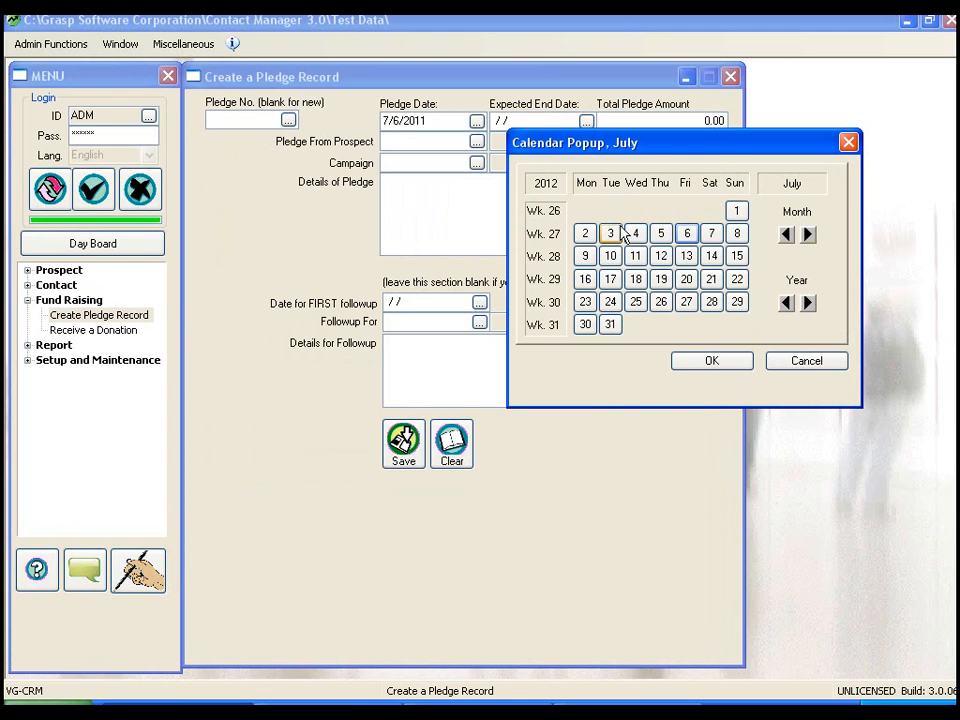
pyautogui.doubleClick(688, 234)
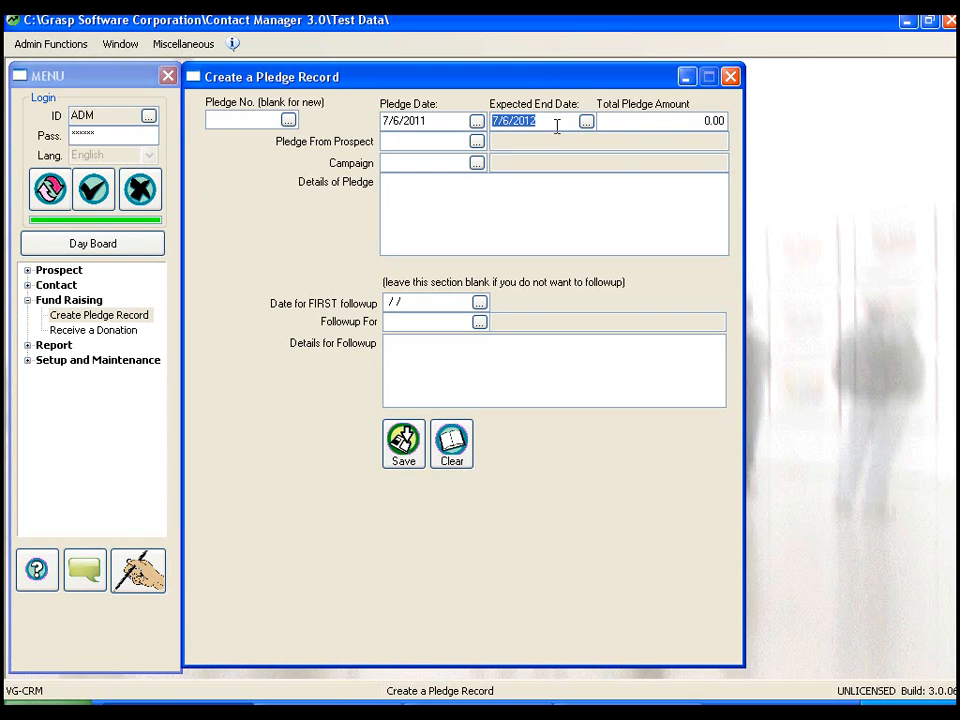
pyautogui.click(685, 121)
pyautogui.write('1000')
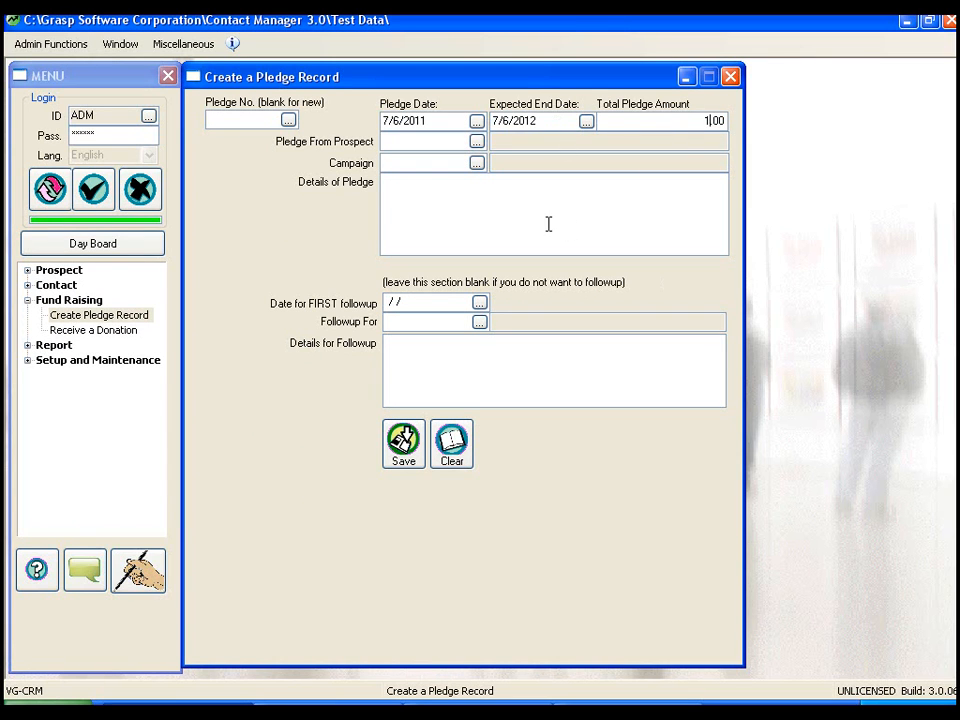
pyautogui.write('0')
# - Set the pledging prospect to ABC Company Limited and the campaign to XMASCAMP
pyautogui.click(441, 140)
pyautogui.click(476, 142)
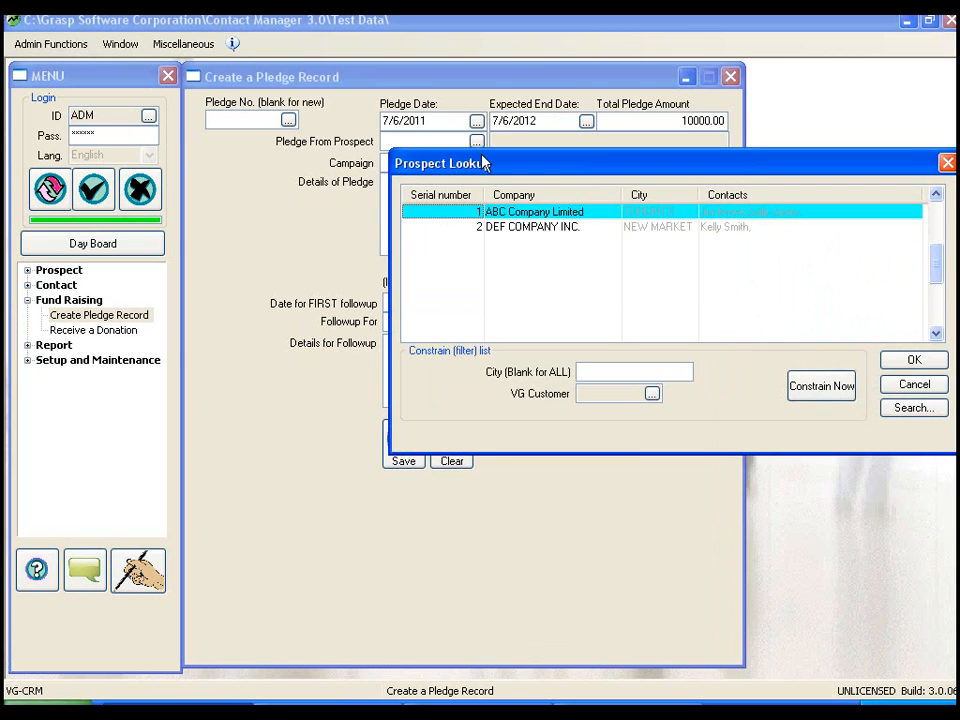
pyautogui.doubleClick(472, 213)
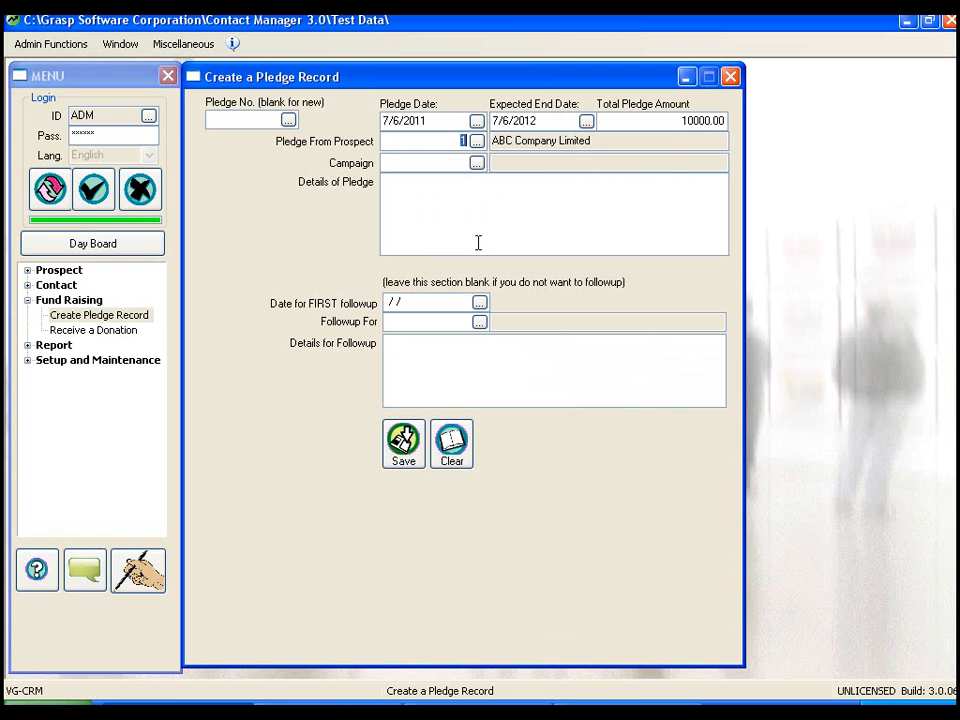
pyautogui.click(477, 163)
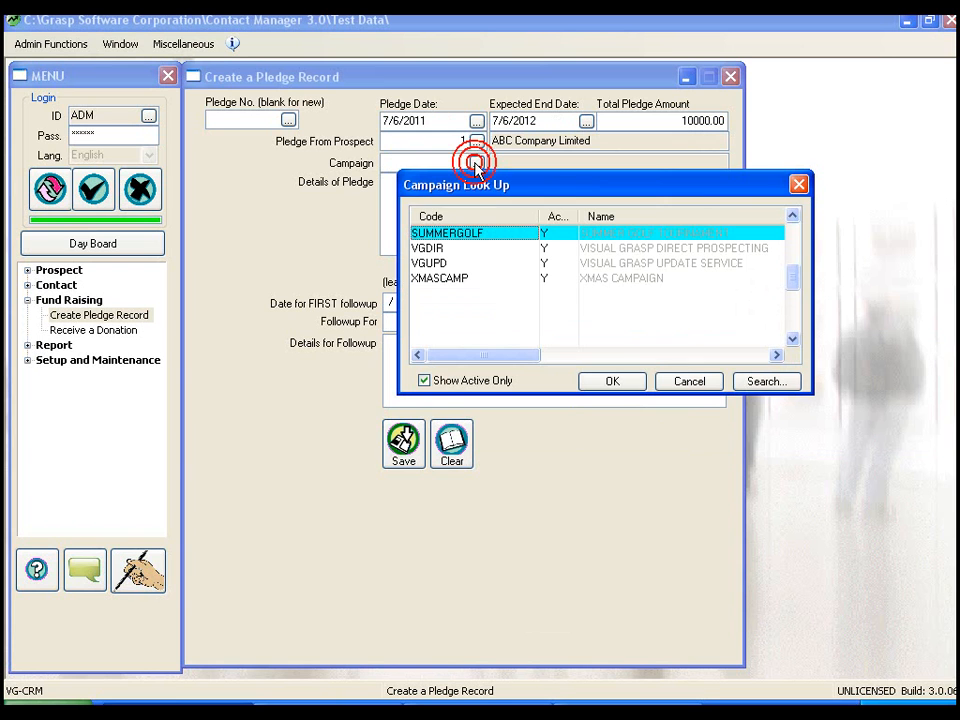
pyautogui.doubleClick(445, 280)
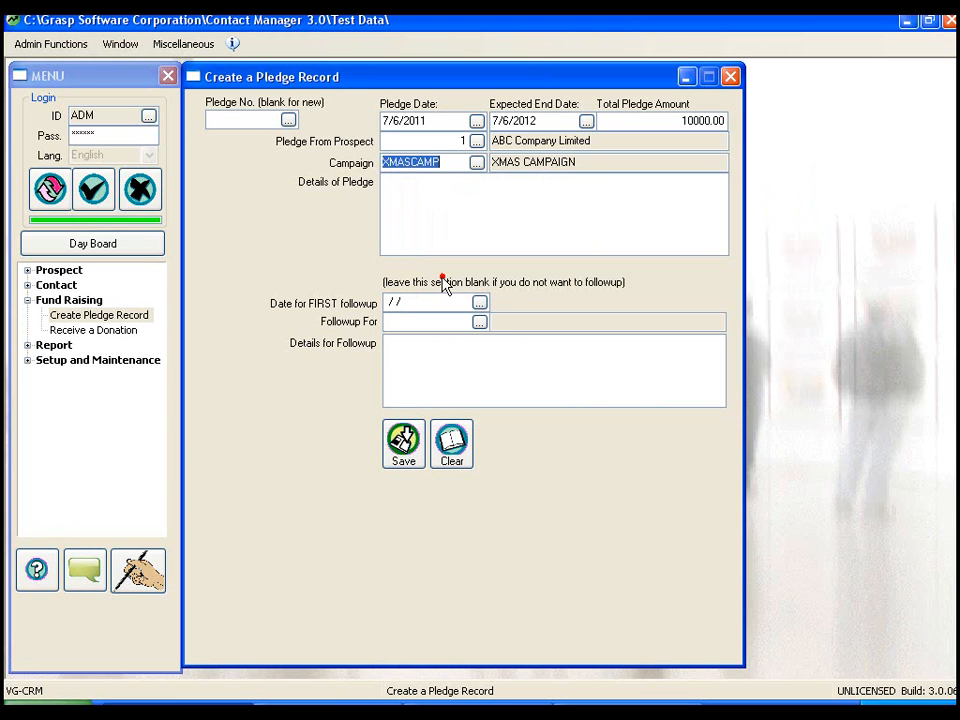
pyautogui.click(392, 195)
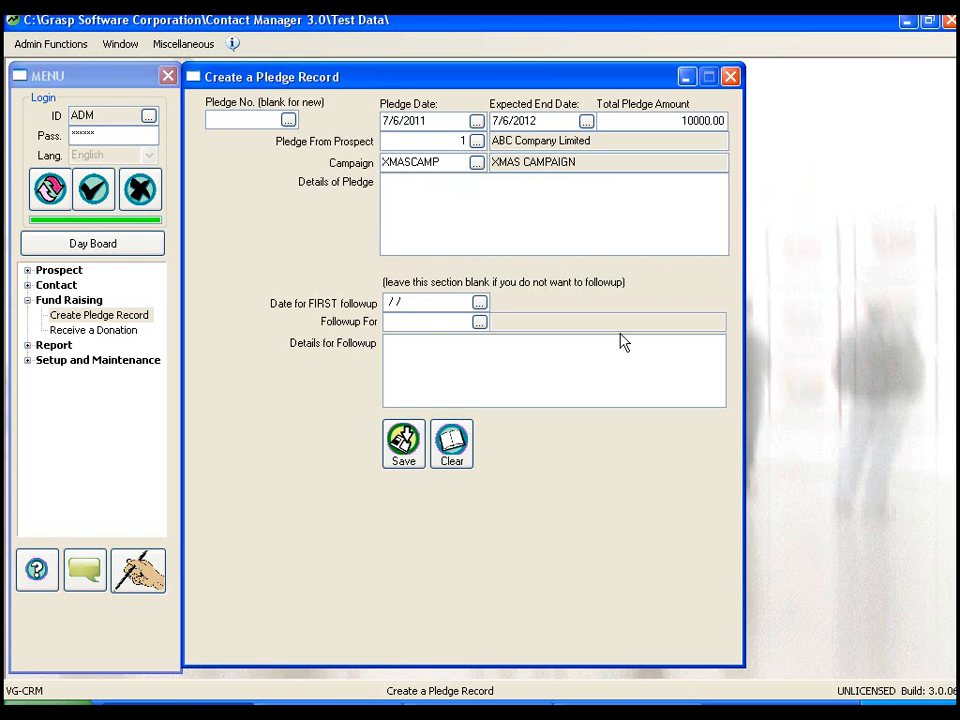
# - Enter 'Donations from monthly payroll runs.' as the details of the pledge
pyautogui.write('Donations from monthly p')
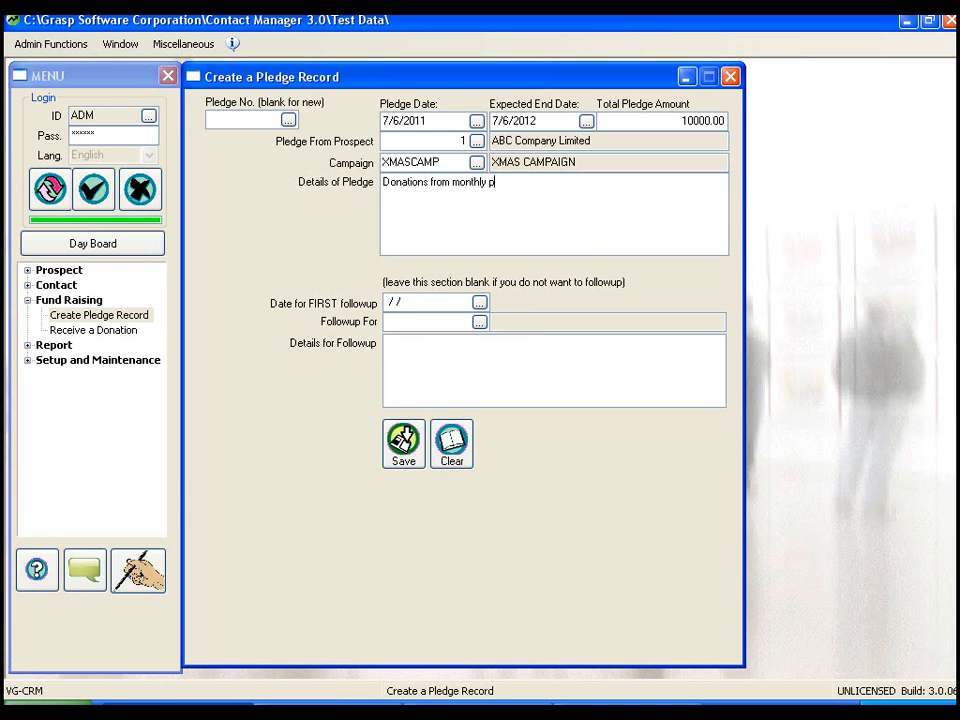
pyautogui.write('ayroll runs.')
# - Schedule the first follow-up for 8/4/2011, assigned to rep MRC
pyautogui.click(479, 303)
pyautogui.click(702, 415)
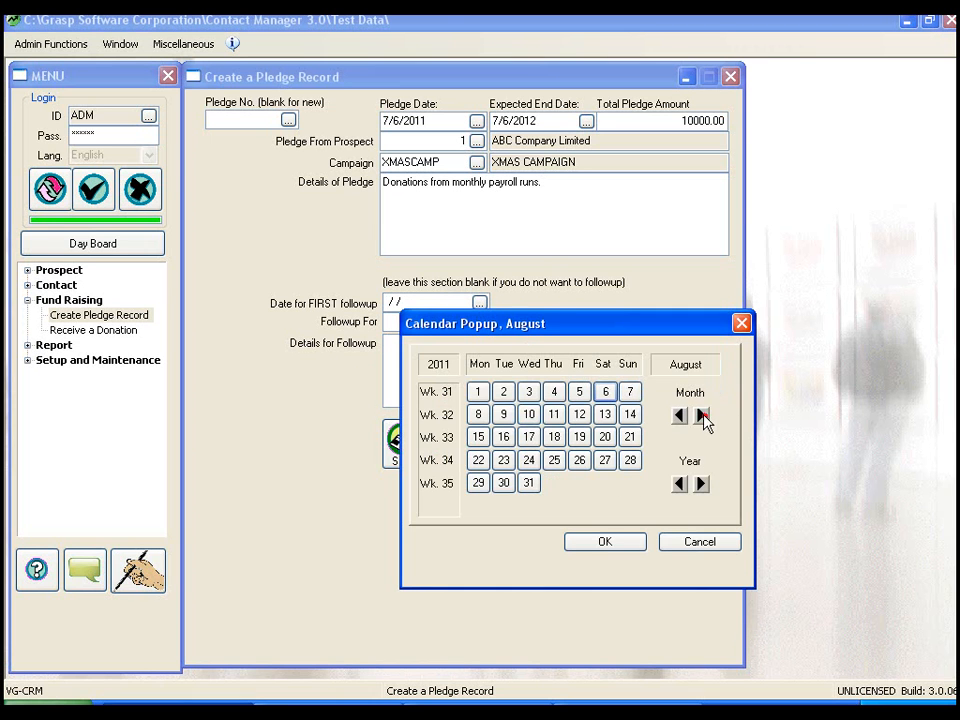
pyautogui.doubleClick(553, 392)
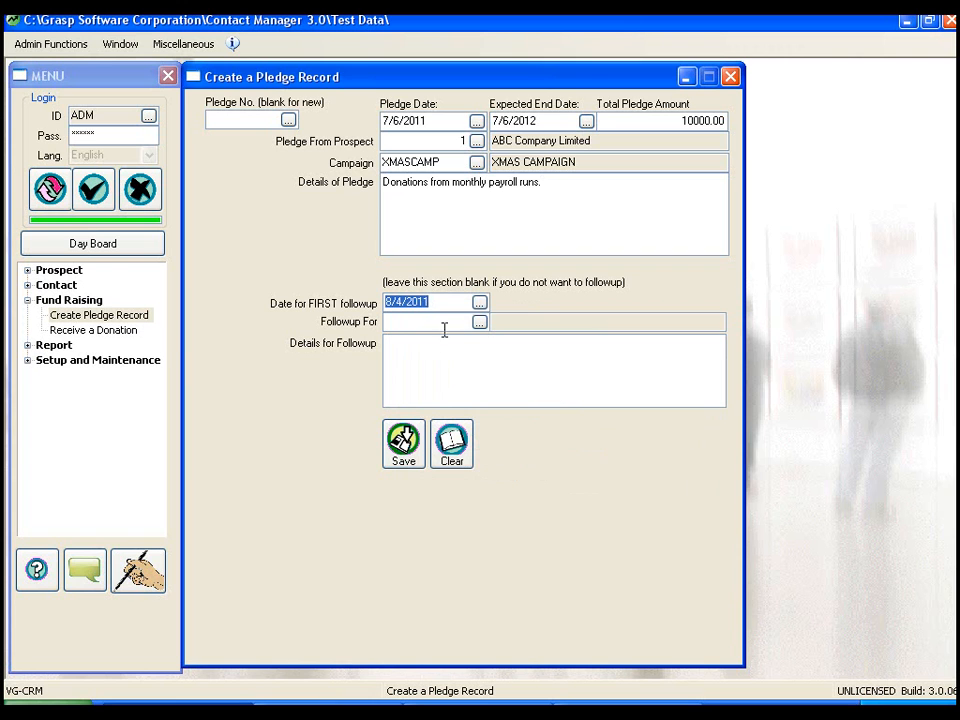
pyautogui.click(479, 321)
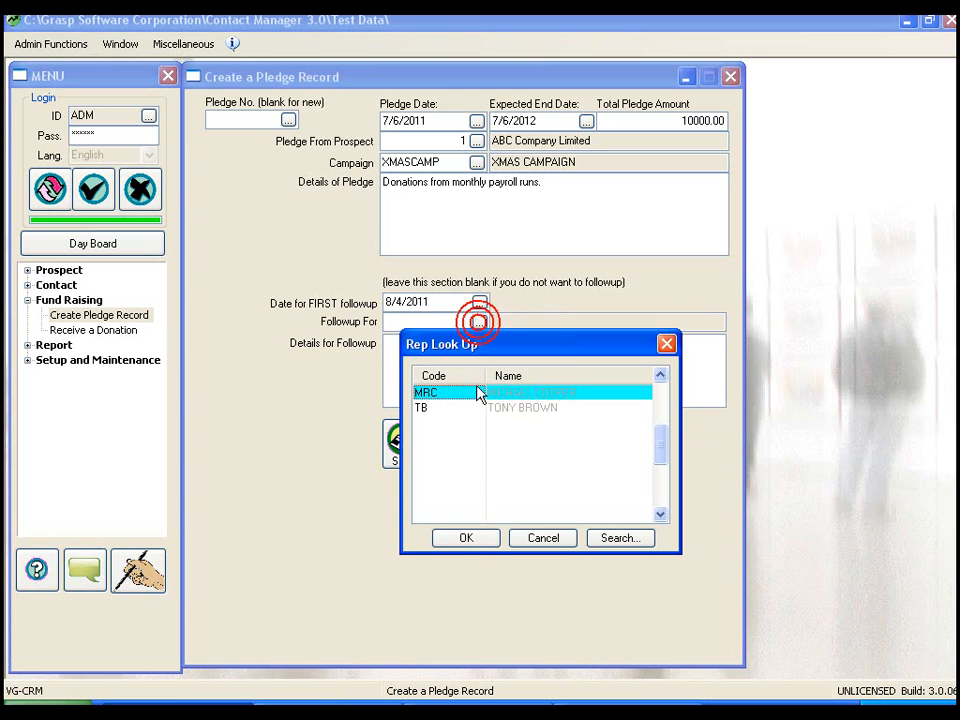
pyautogui.doubleClick(441, 396)
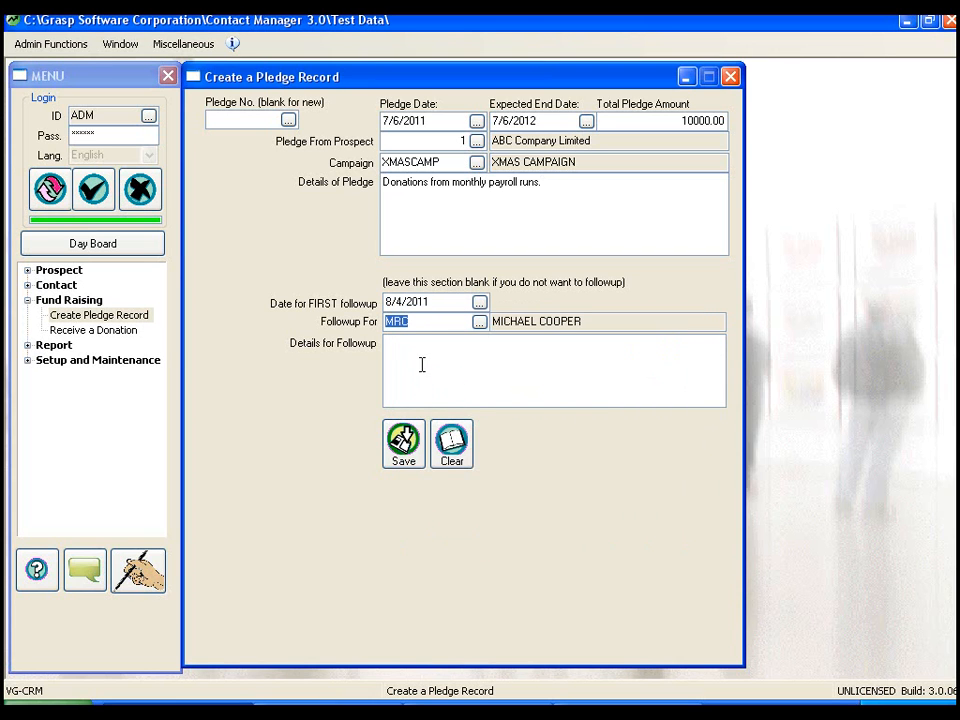
# - Write the follow-up note 'Check in with them to see how their payroll donations went on the initial run'
pyautogui.write('Check in with them to see ho')
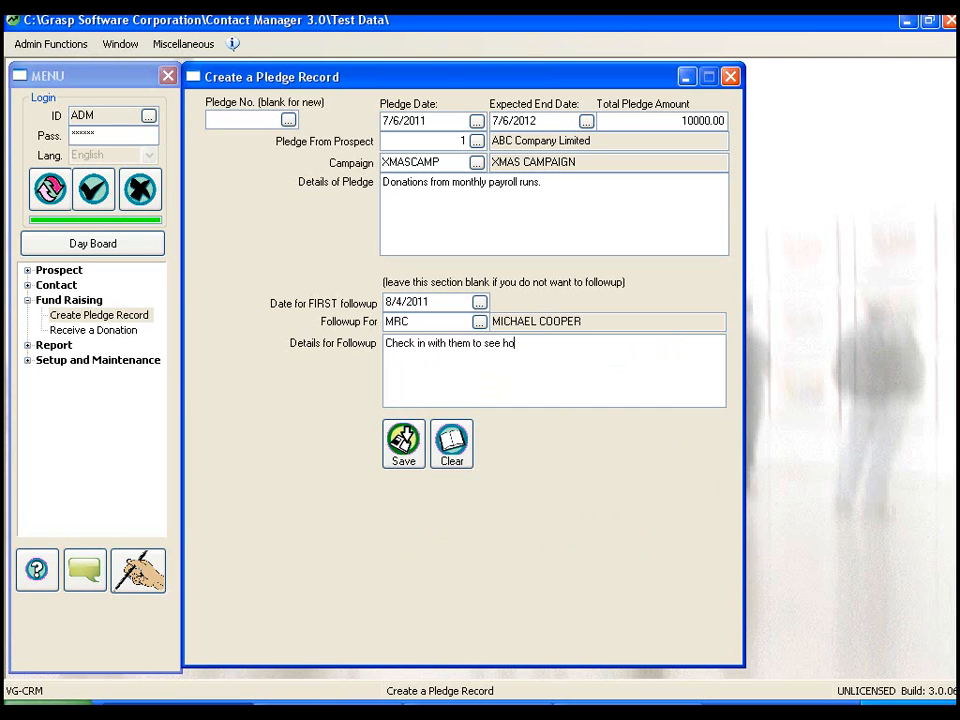
pyautogui.write('w their payroll donations w')
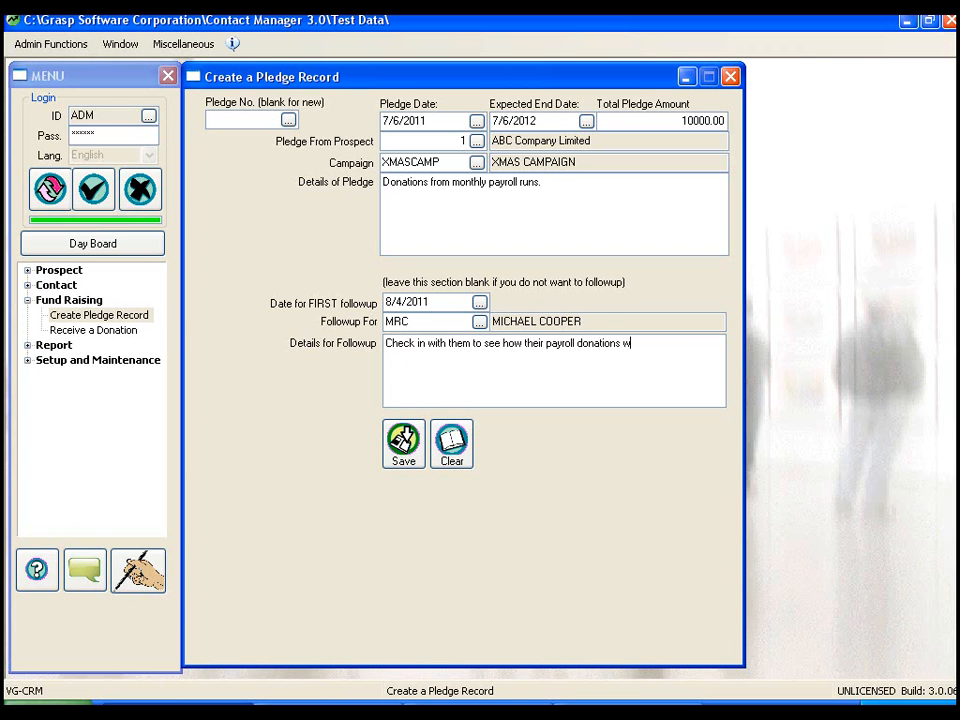
pyautogui.write('ent on the initial run')
# - Save the pledge and view ABC Company Limited's Pledge History in Maintain Prospect
pyautogui.click(405, 450)
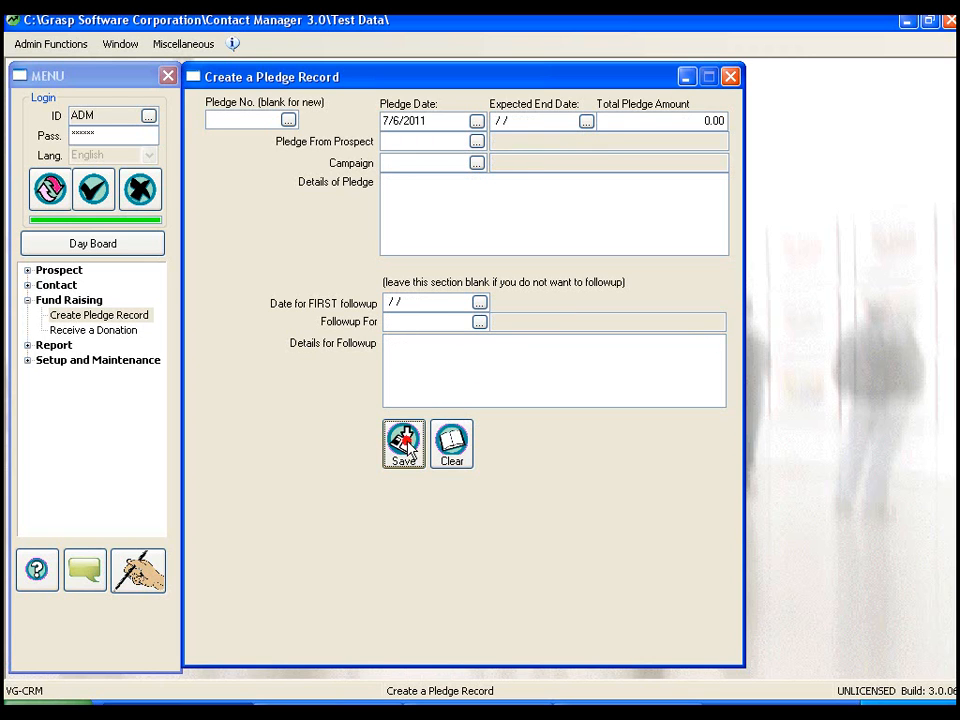
pyautogui.click(27, 300)
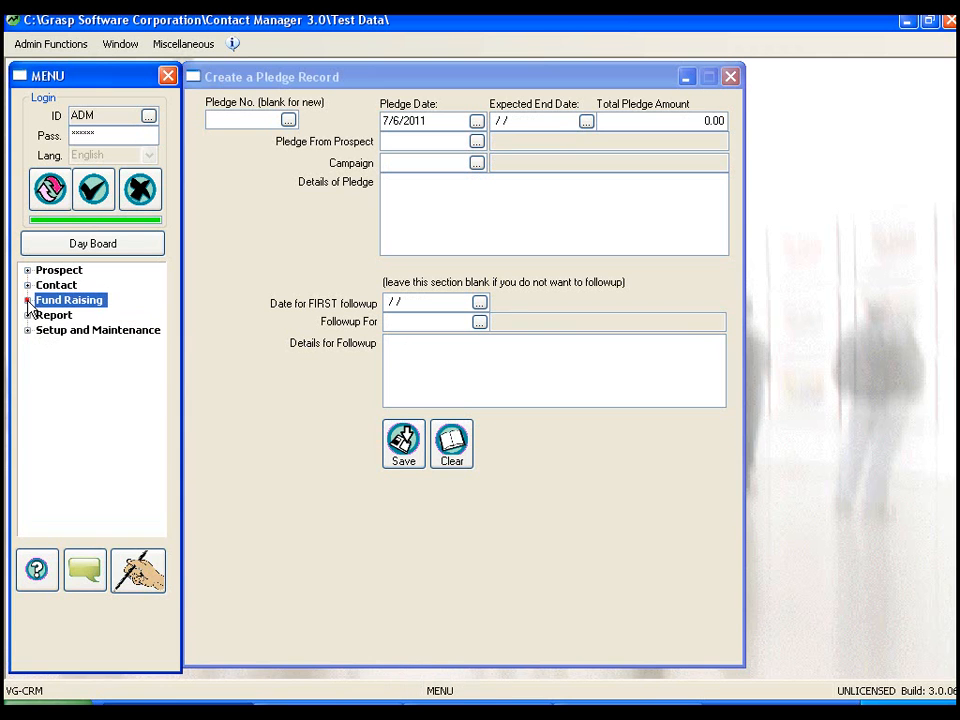
pyautogui.click(27, 270)
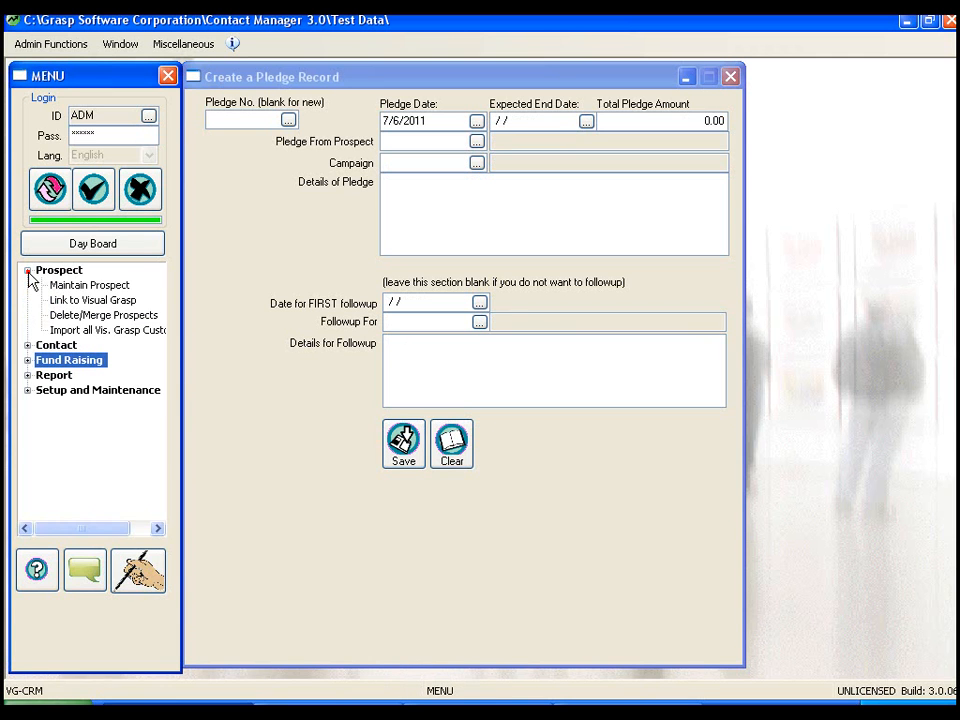
pyautogui.click(80, 286)
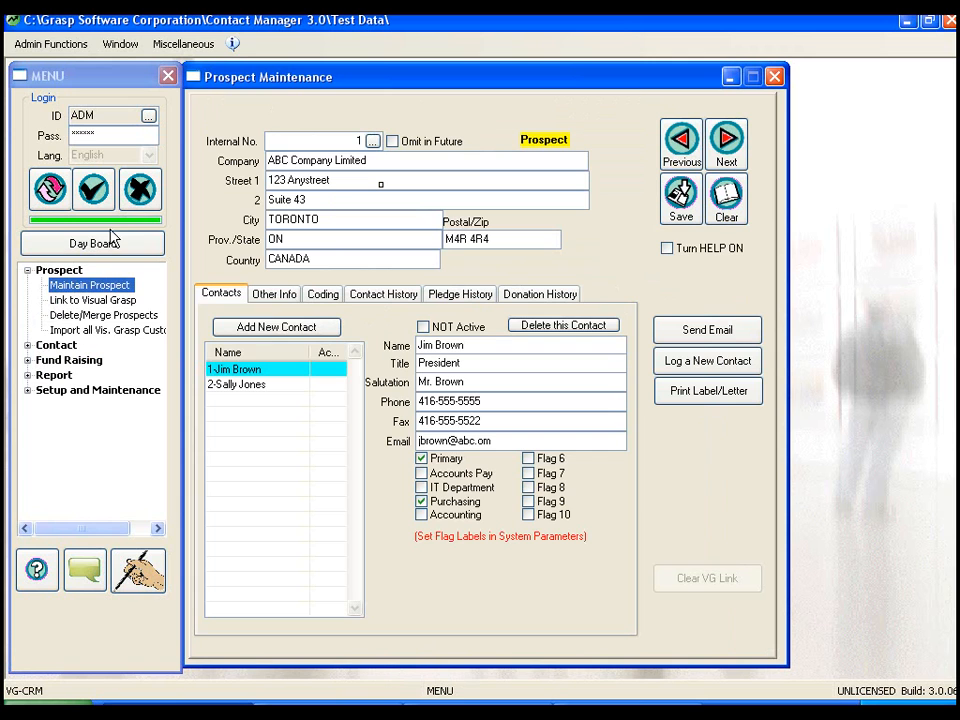
pyautogui.click(457, 305)
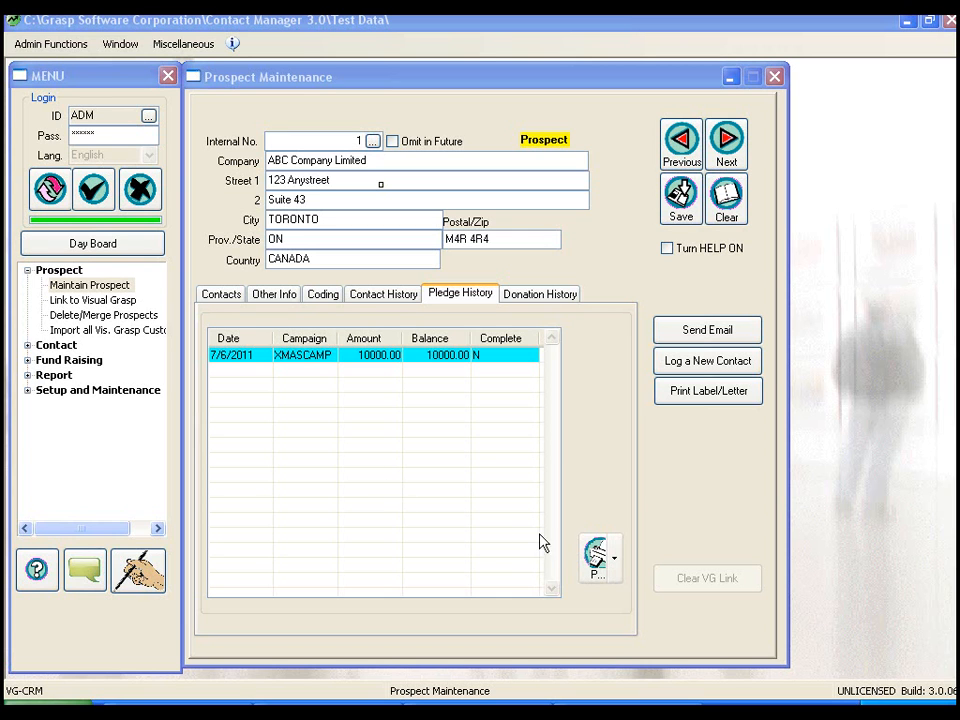
pyautogui.click(597, 566)
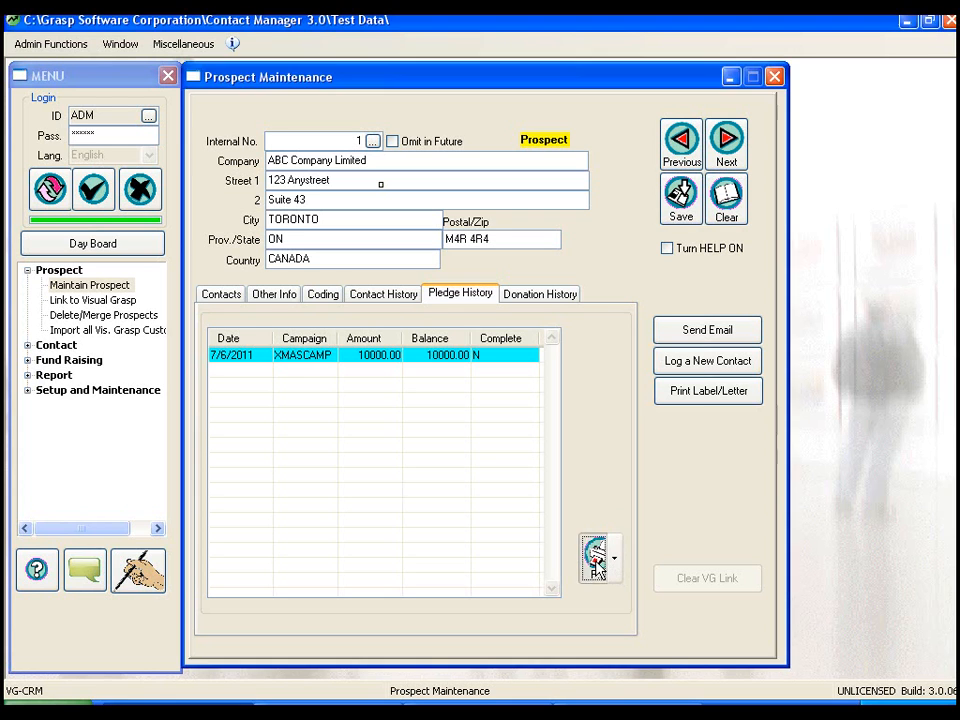
pyautogui.click(461, 184)
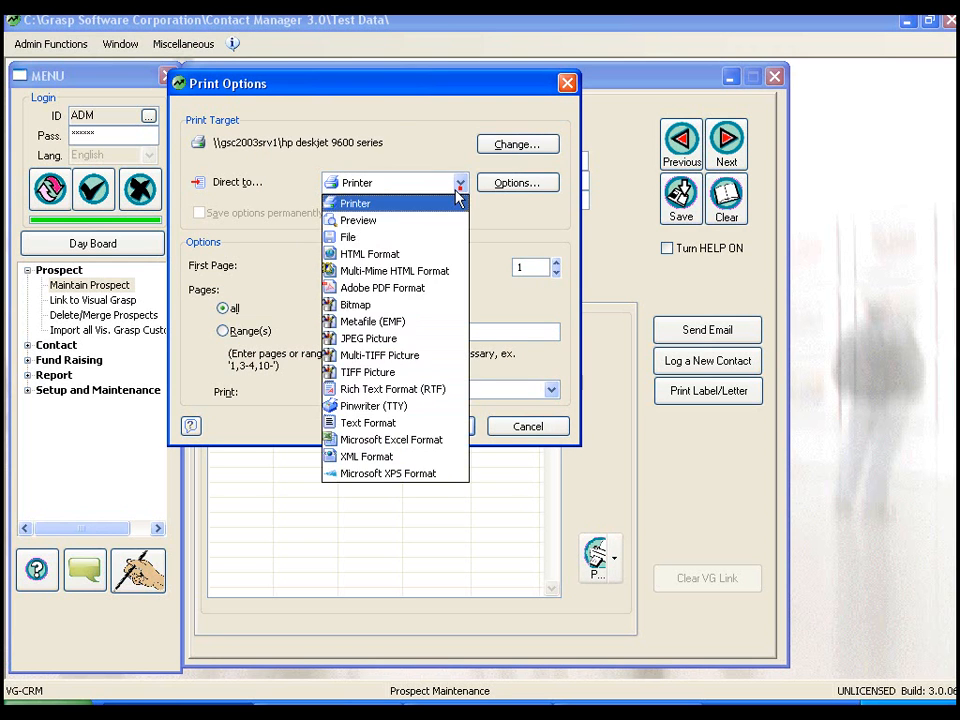
pyautogui.click(403, 219)
pyautogui.click(433, 427)
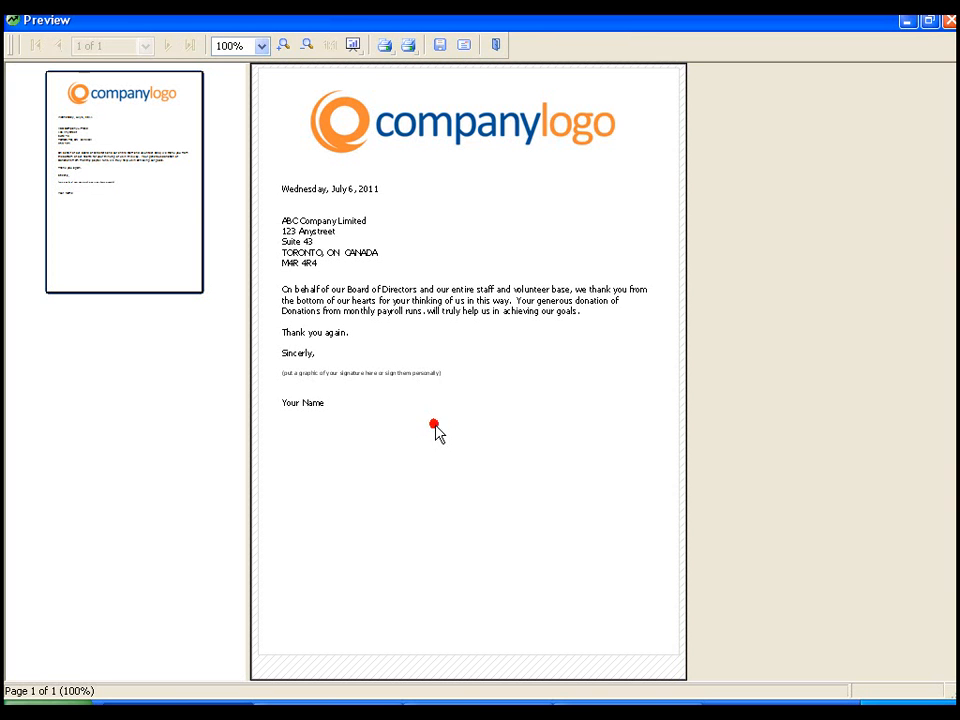
pyautogui.click(289, 50)
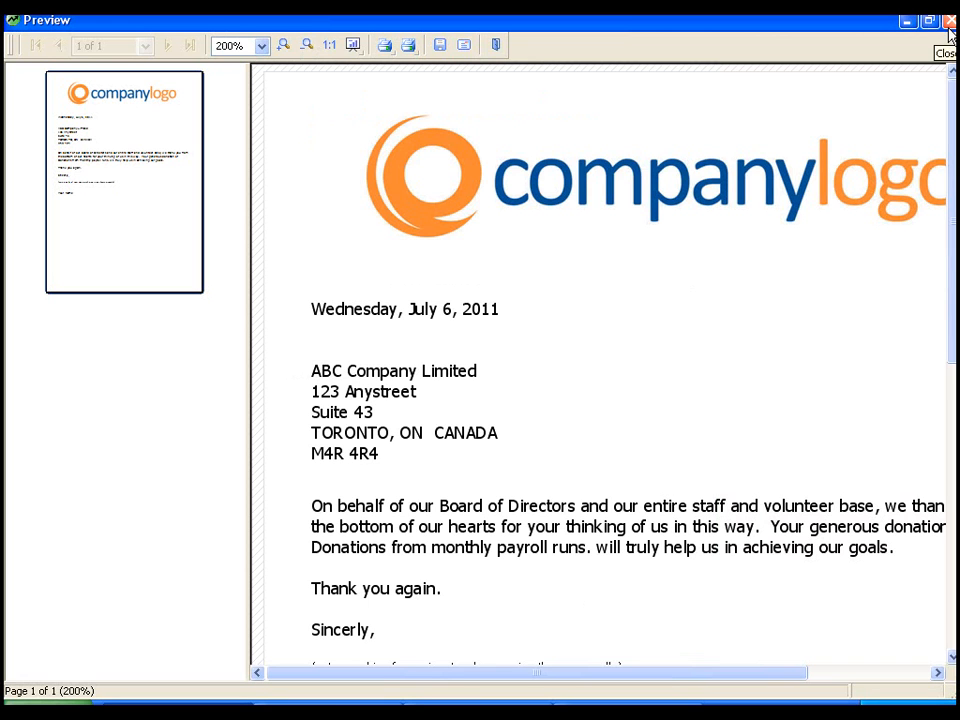
pyautogui.click(497, 50)
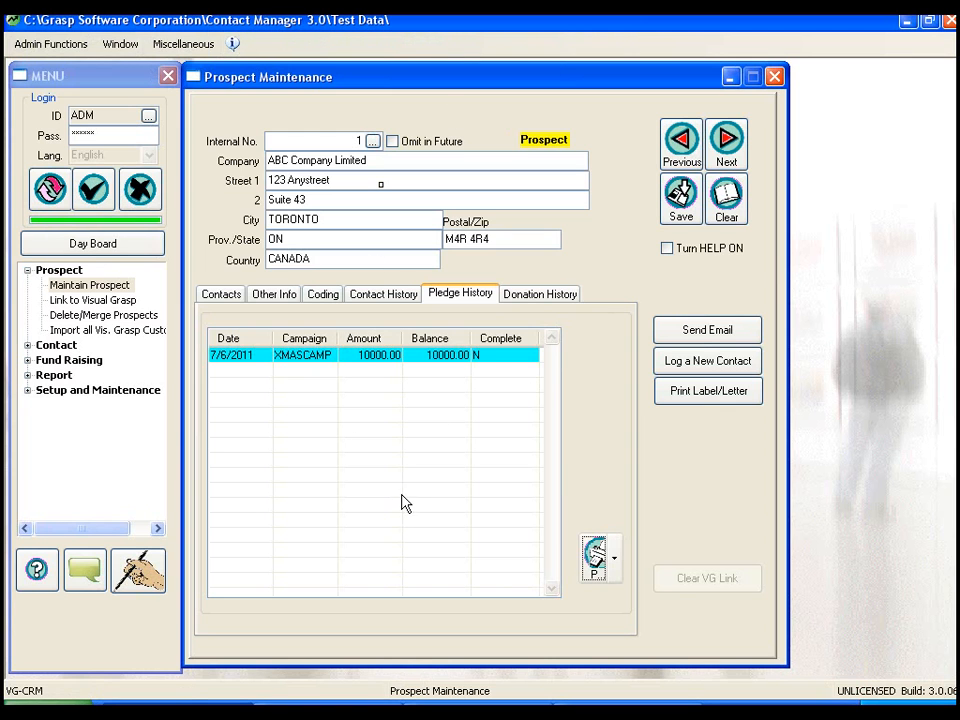
# - Open the Pledge Status Report for all pledges and direct its output to Preview
pyautogui.click(28, 271)
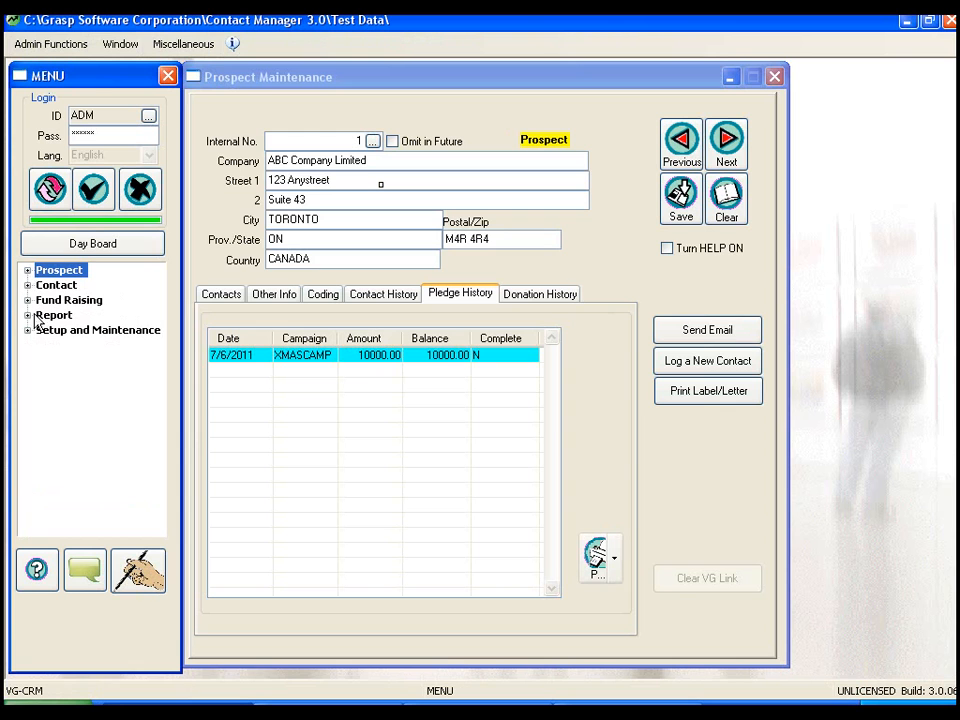
pyautogui.click(40, 316)
pyautogui.click(28, 316)
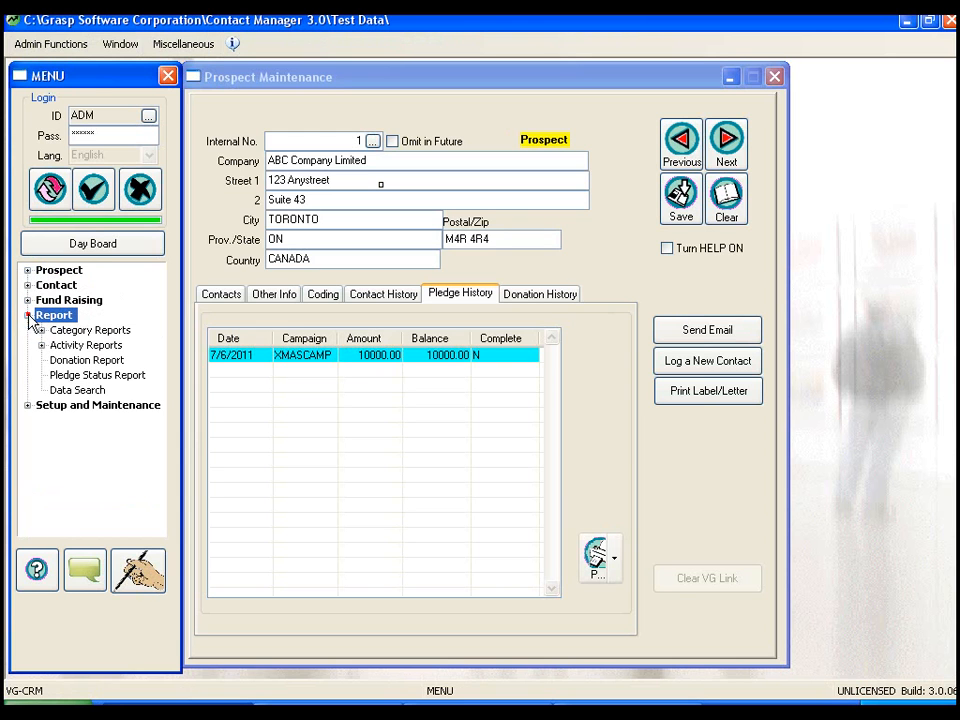
pyautogui.click(62, 377)
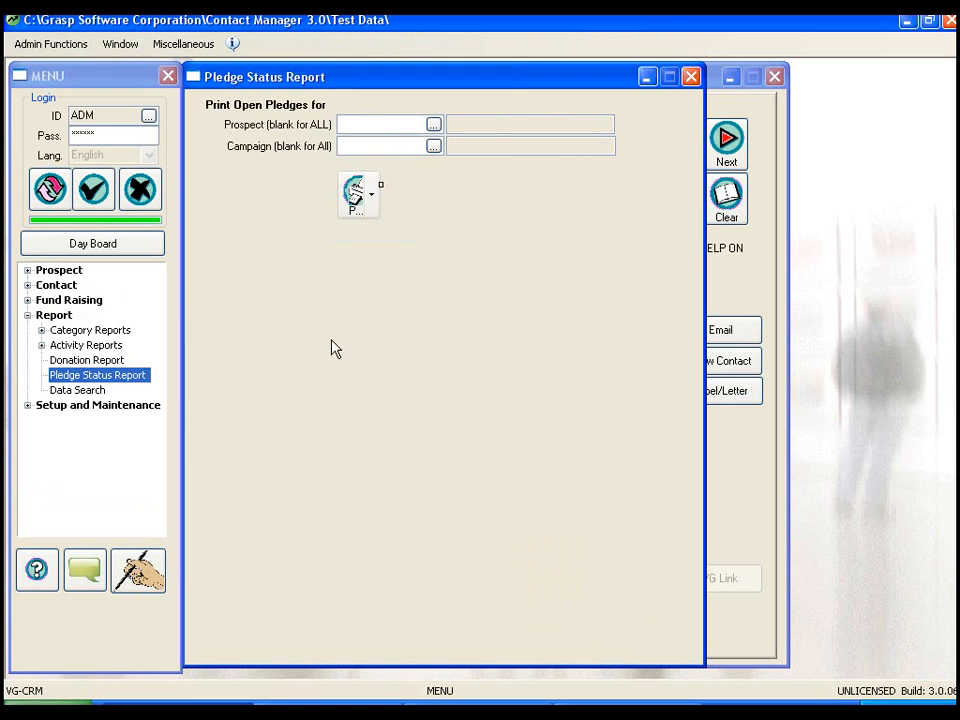
pyautogui.click(352, 198)
pyautogui.click(459, 184)
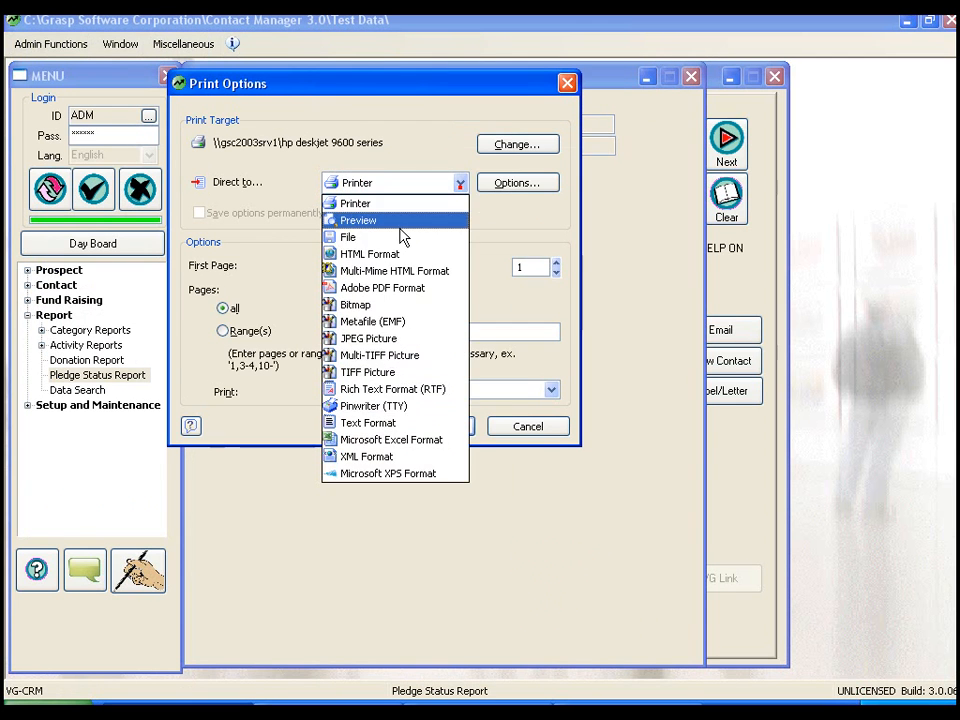
pyautogui.click(401, 221)
# - Preview the Pledge Status Report at 200% zoom, then close the preview
pyautogui.click(431, 426)
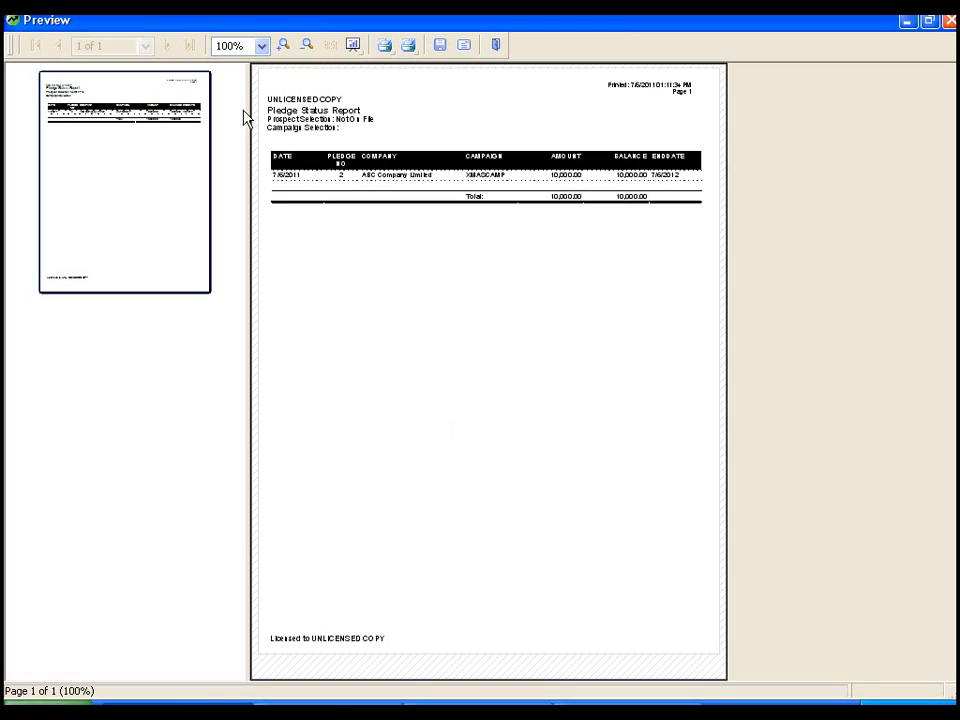
pyautogui.click(285, 44)
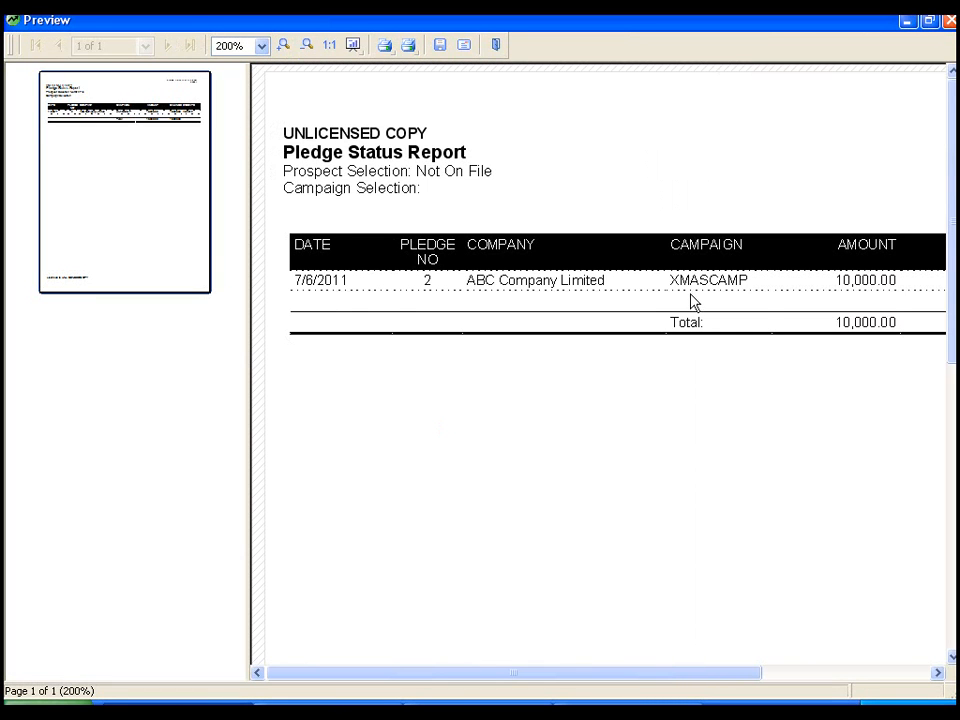
pyautogui.click(948, 20)
# - Close the Pledge Status Report, Prospect Maintenance and Create a Pledge Record windows
pyautogui.click(691, 77)
pyautogui.click(776, 77)
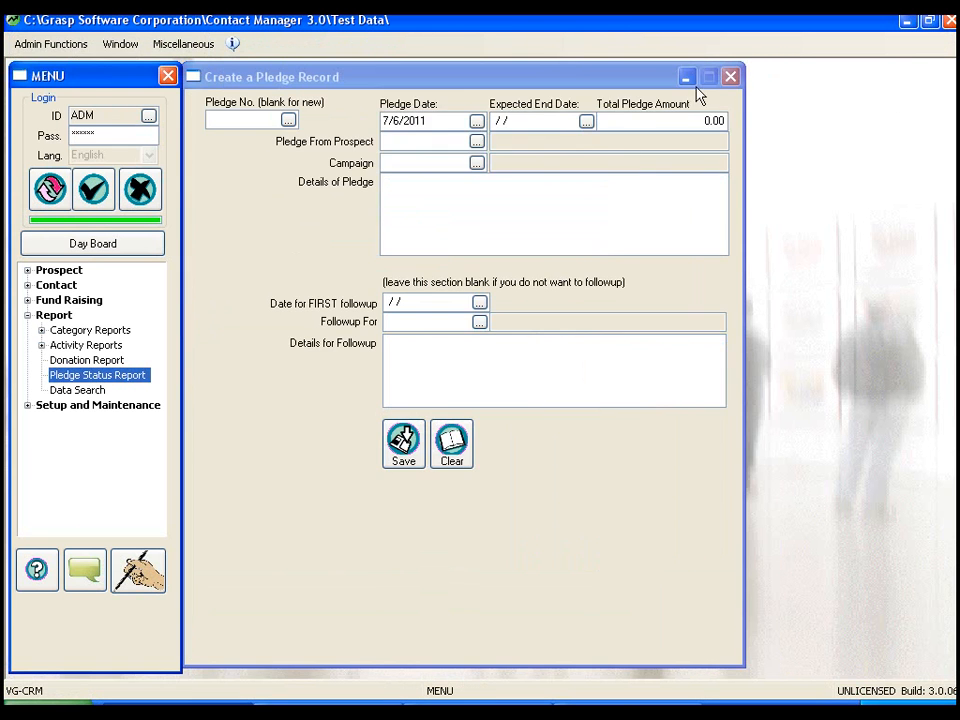
pyautogui.click(730, 77)
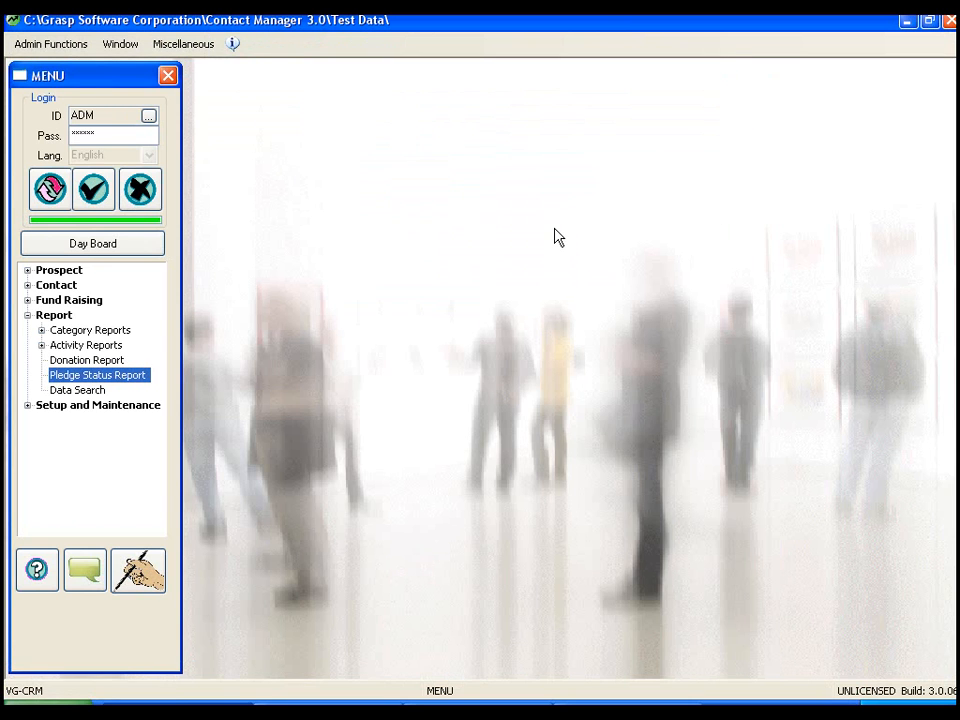